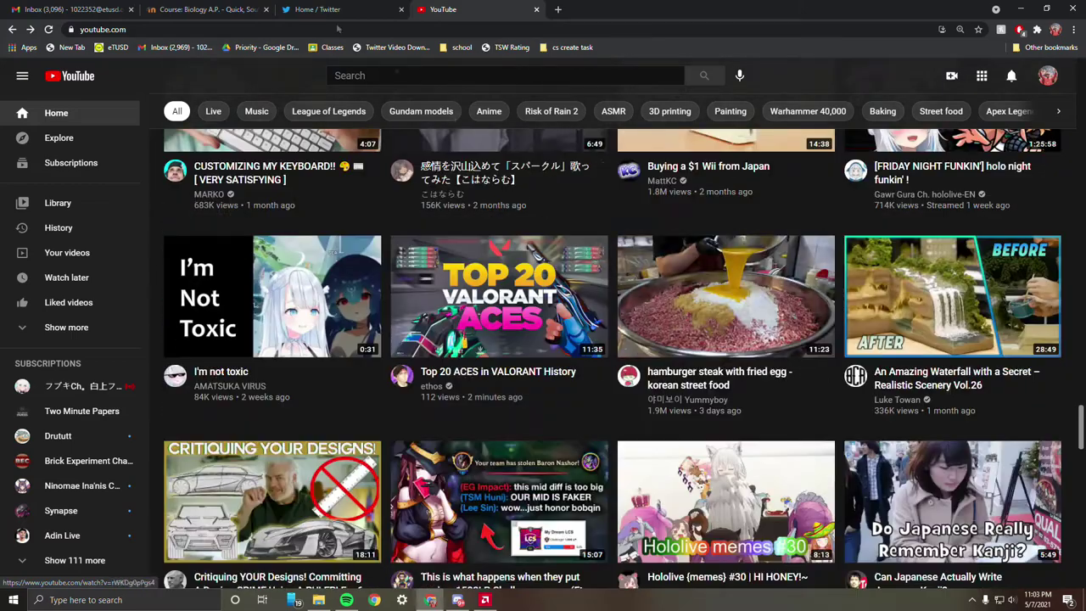
Step: Switch to Gmail, minimize Chrome, and bring AMD Software in front of Spotify
left_click(101, 6)
left_click(1023, 11)
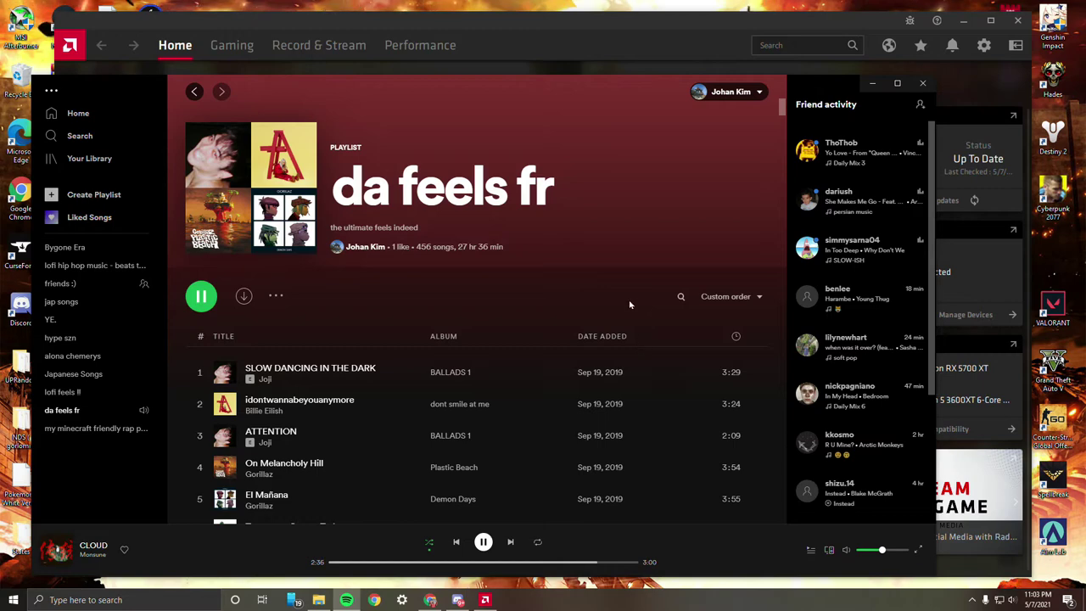
left_click(523, 51)
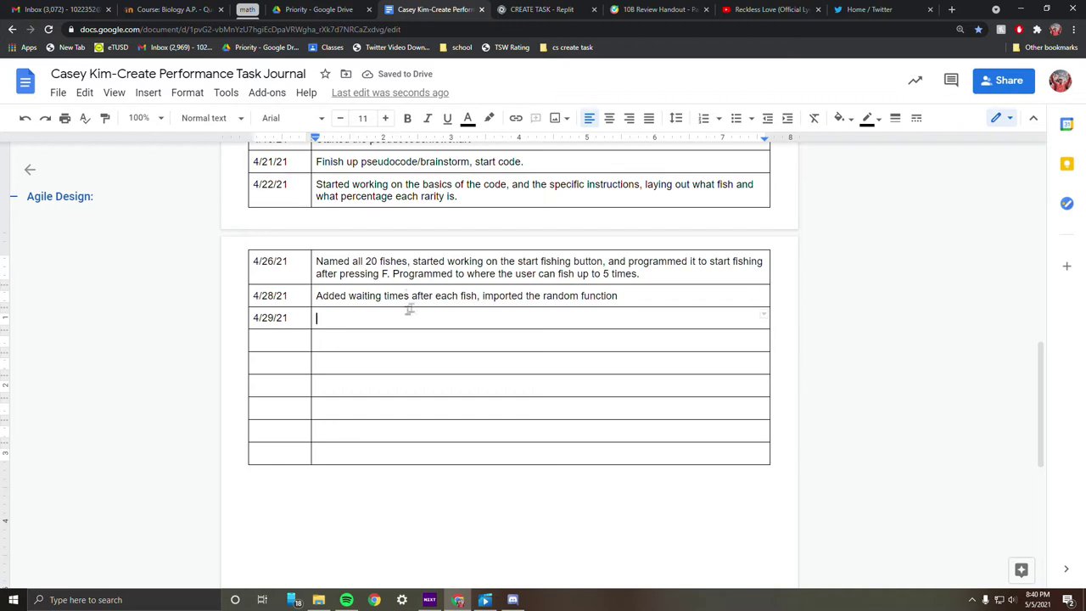
left_click(543, 10)
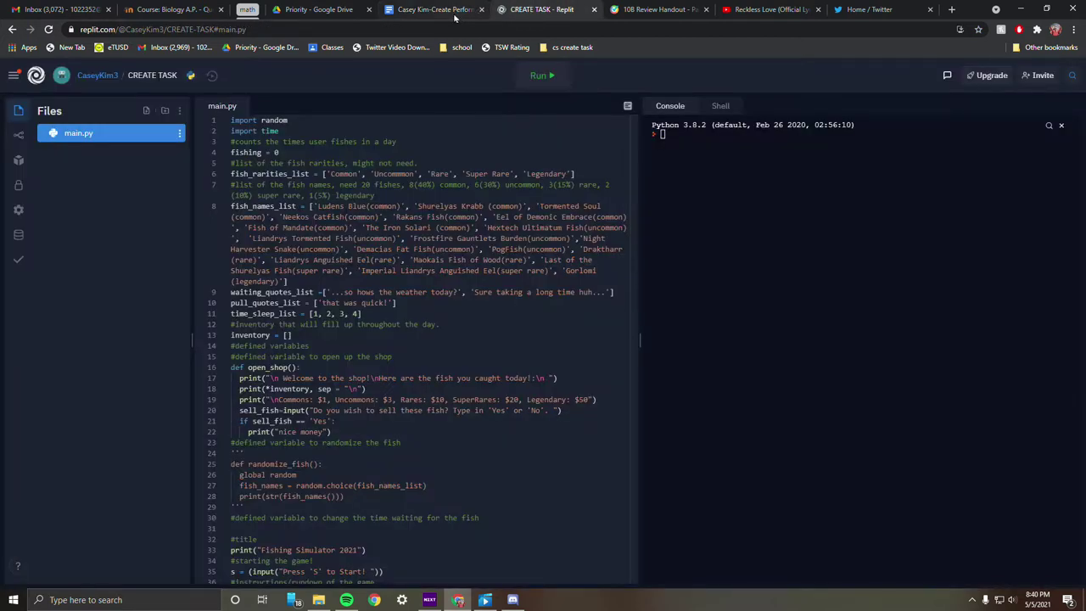
left_click(454, 10)
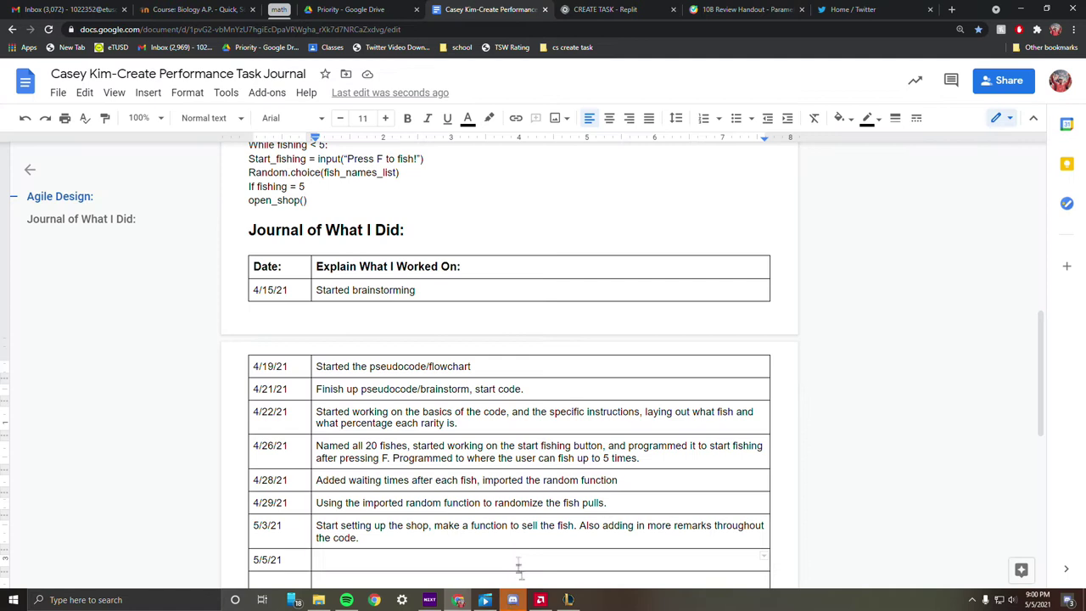
Step: Glance at Discord, then invite a friend to the Teamfight Tactics party from the League client
left_click(513, 600)
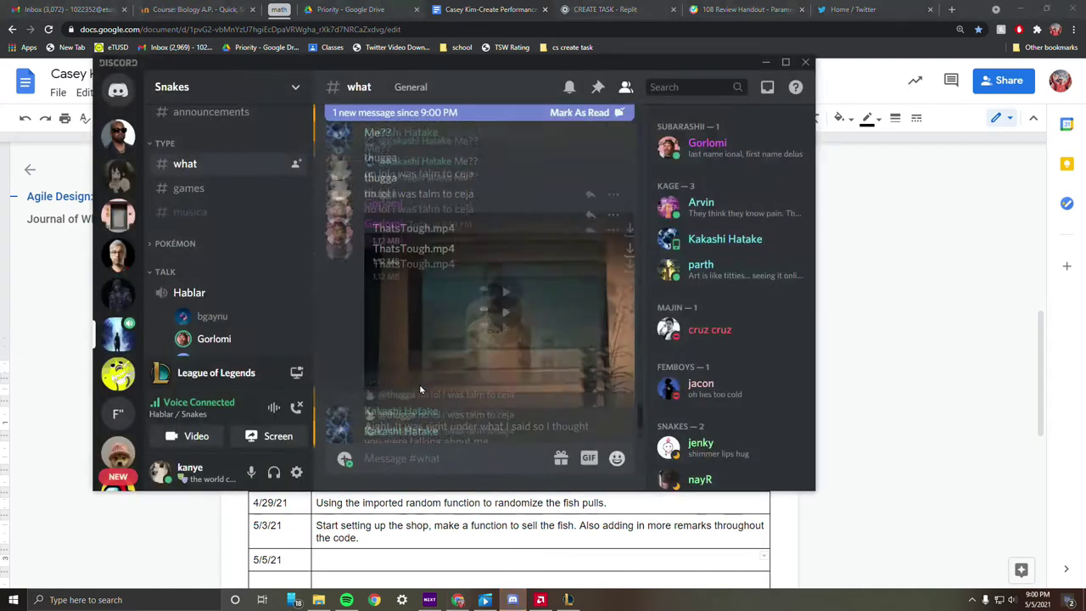
left_click(568, 600)
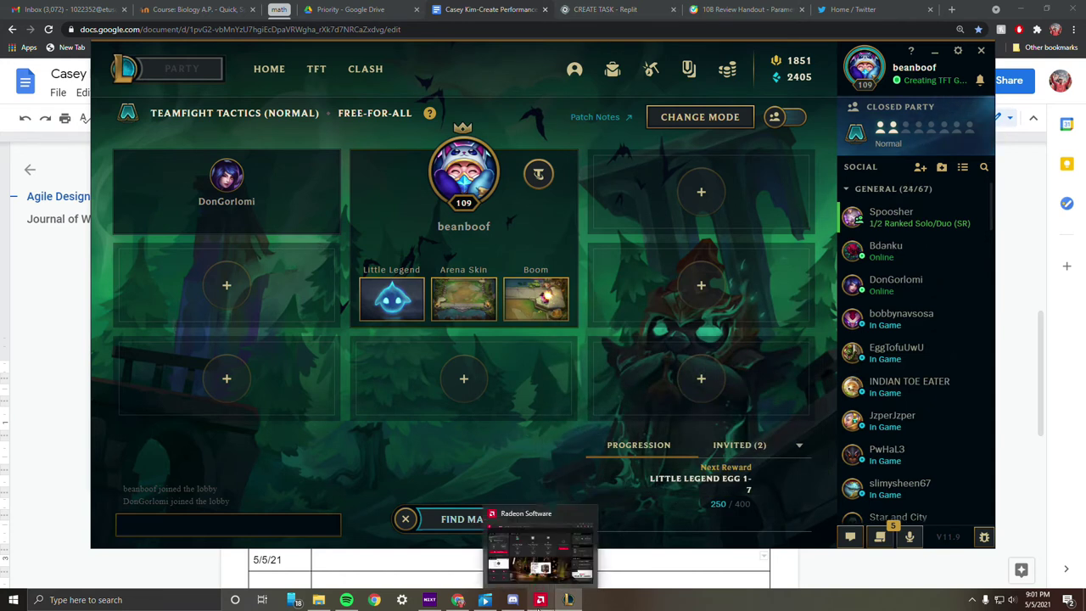
right_click(886, 250)
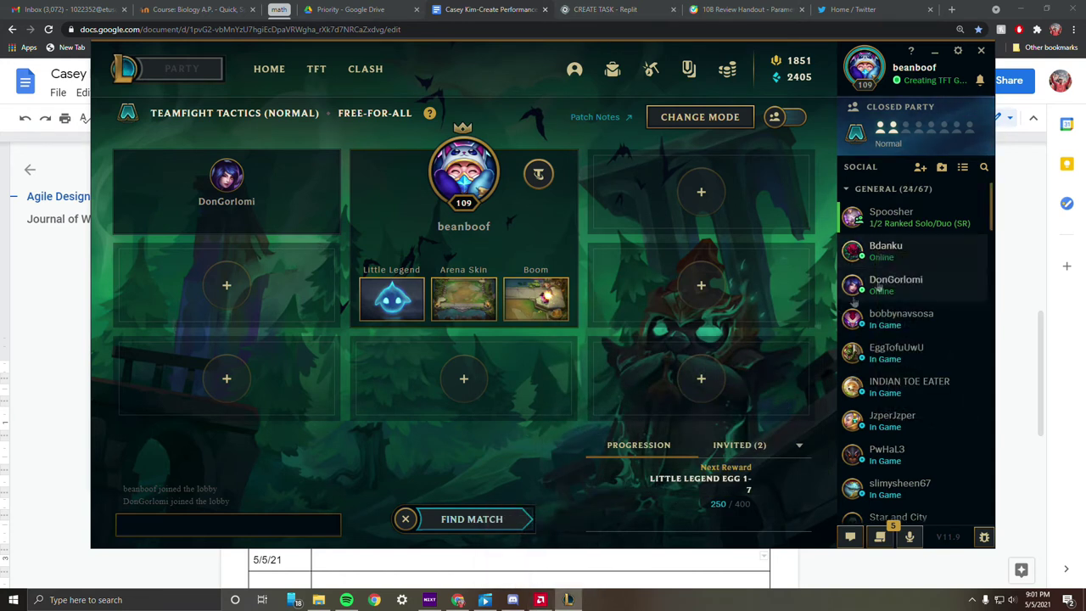
left_click(900, 280)
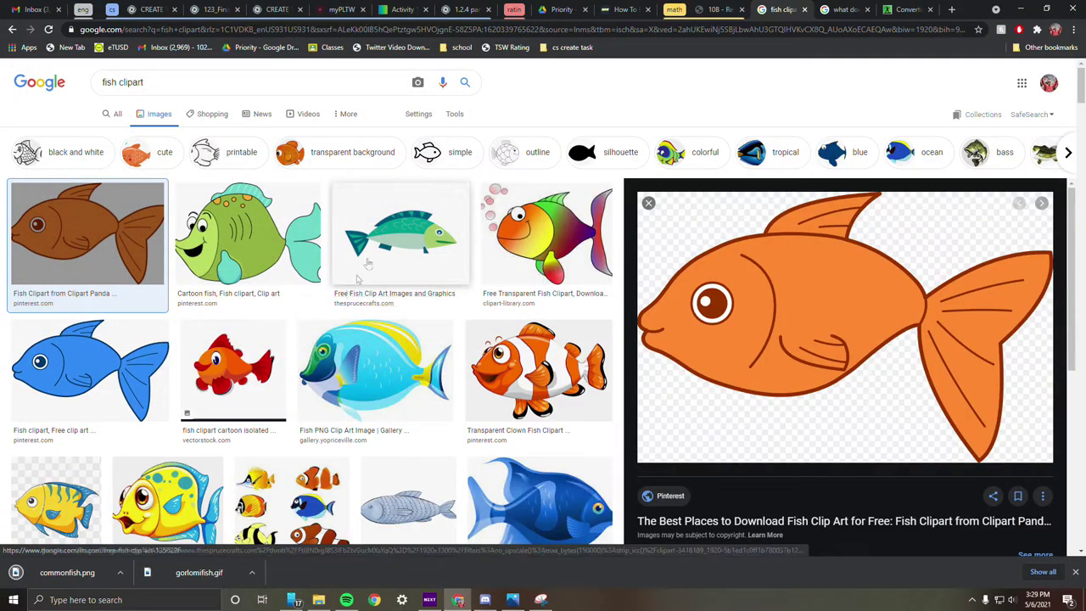
Step: Check the finished gorlomifish.gif conversion, then launch AMD Radeon Software from Windows search
key("ctrl+Tab")
key("ctrl+Tab")
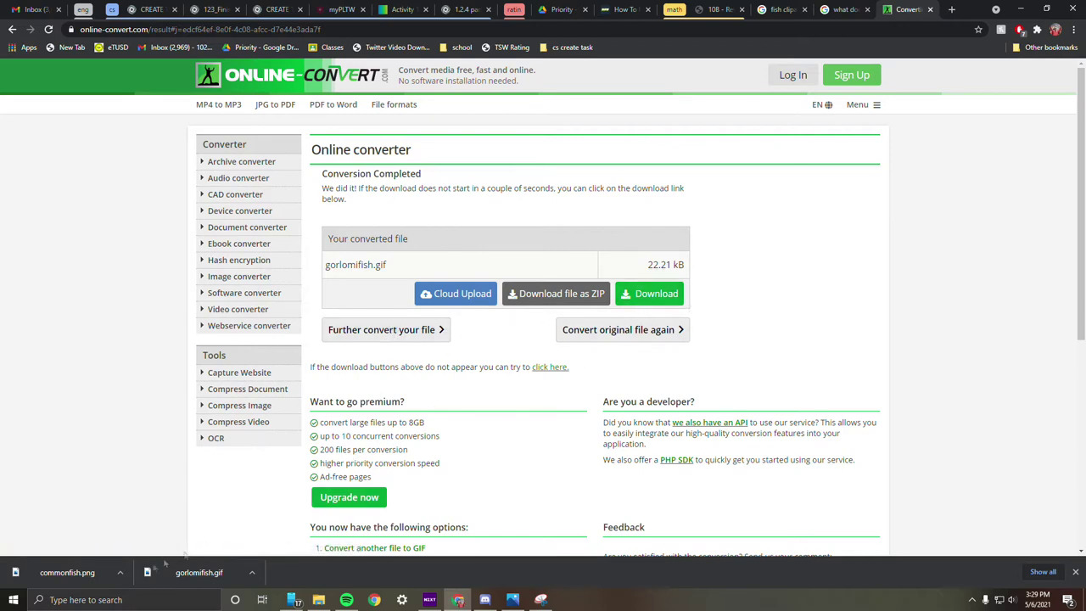
left_click(127, 600)
type("ra")
left_click(97, 295)
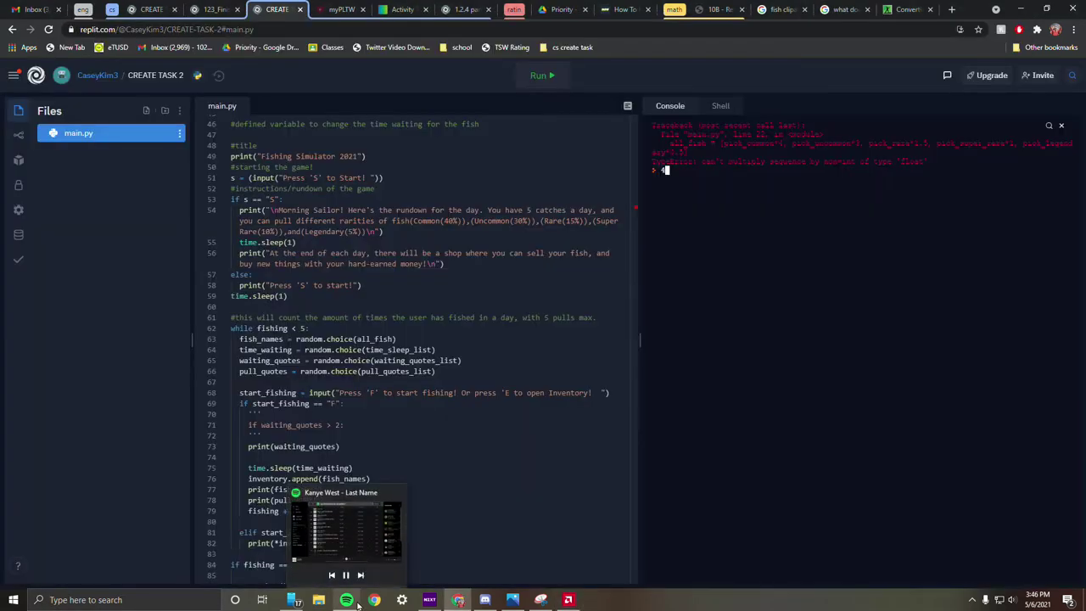
Step: Close the fish clipart results, mainloop search and review handout tabs
left_click(853, 10)
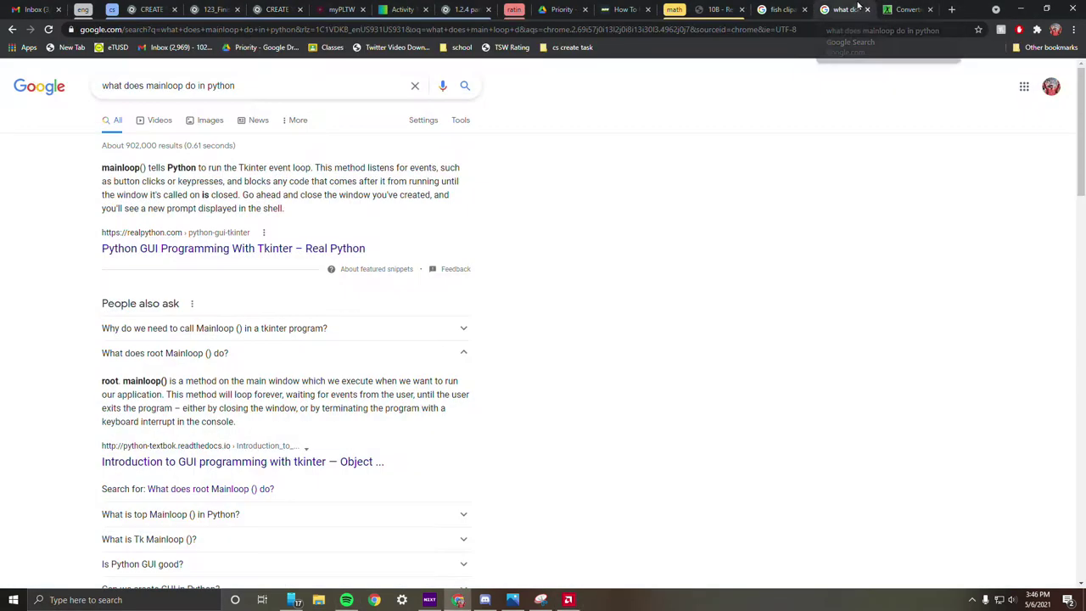
left_click(791, 11)
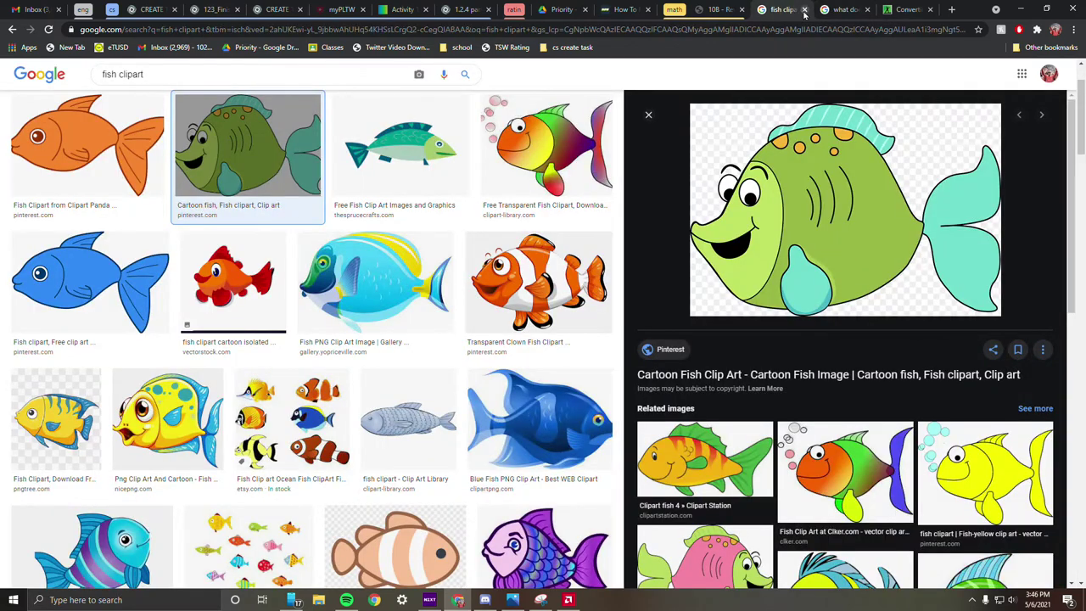
left_click(804, 10)
left_click(742, 10)
left_click(625, 10)
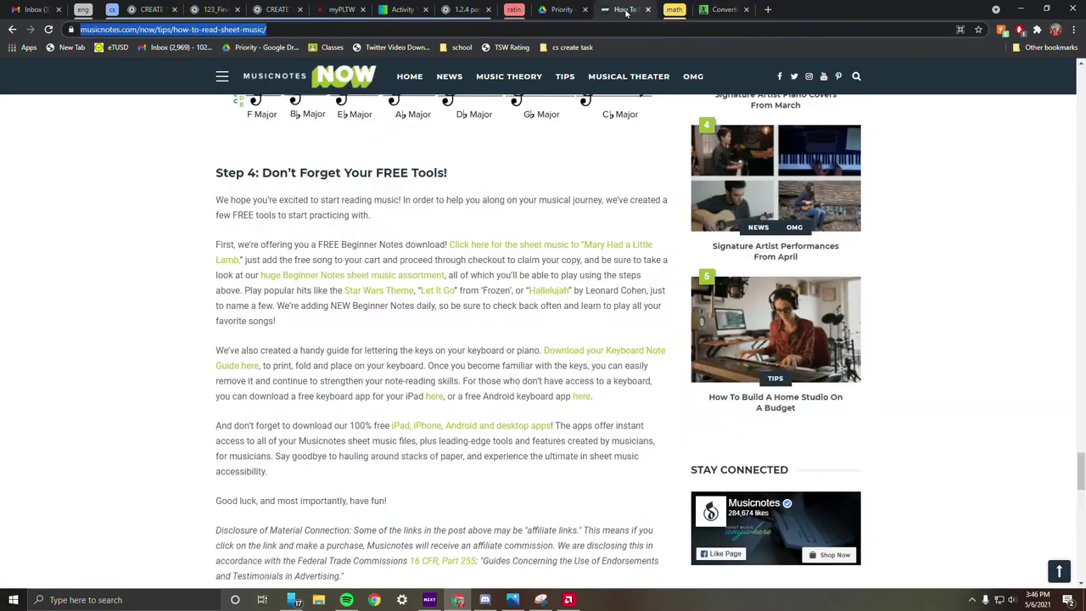
Step: Close the file converter tab, show Drive's Priority page, and bring up the Discord call
left_click(720, 10)
left_click(747, 10)
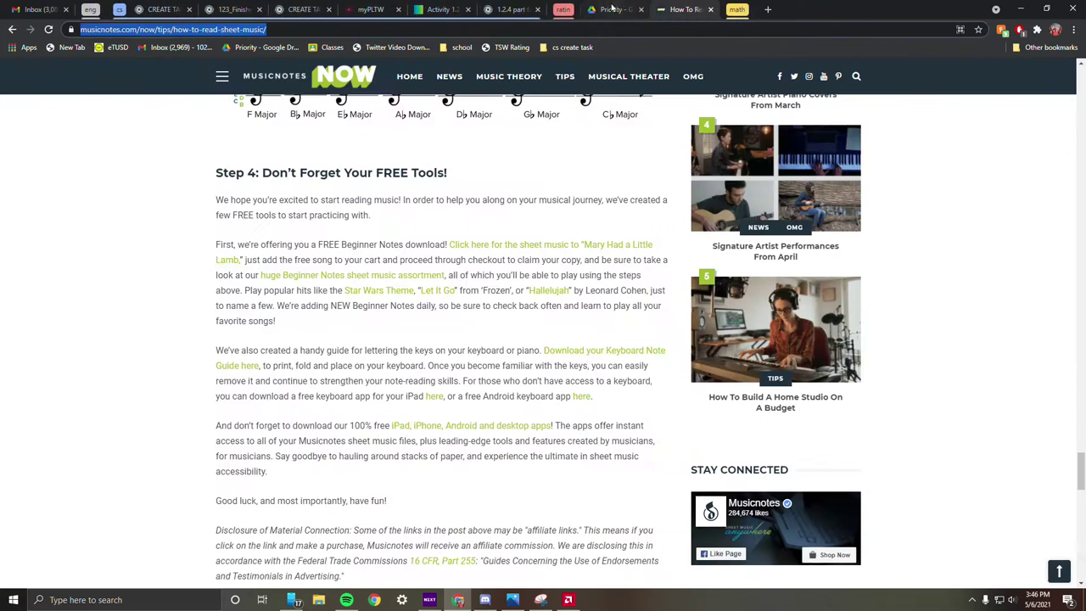
left_click(560, 9)
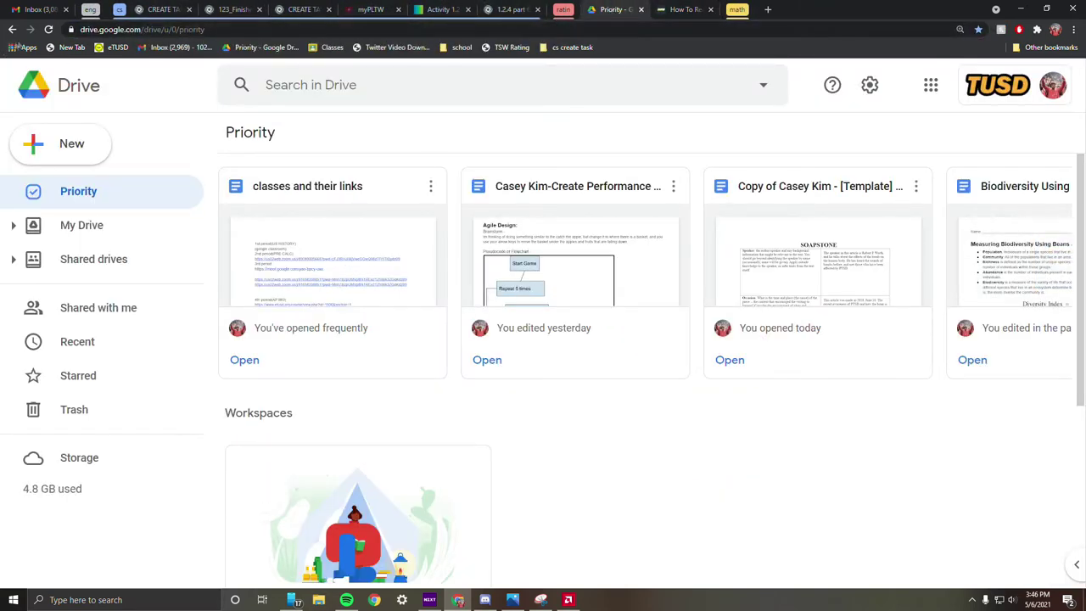
left_click(485, 600)
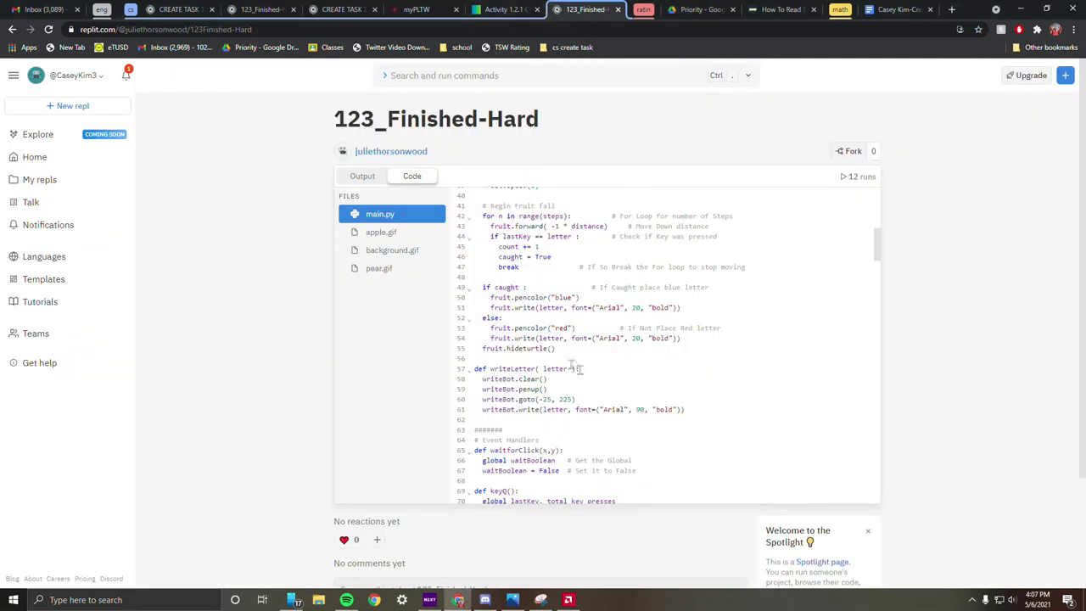
scroll(580, 350, "down", 3)
scroll(630, 262, "down", 3)
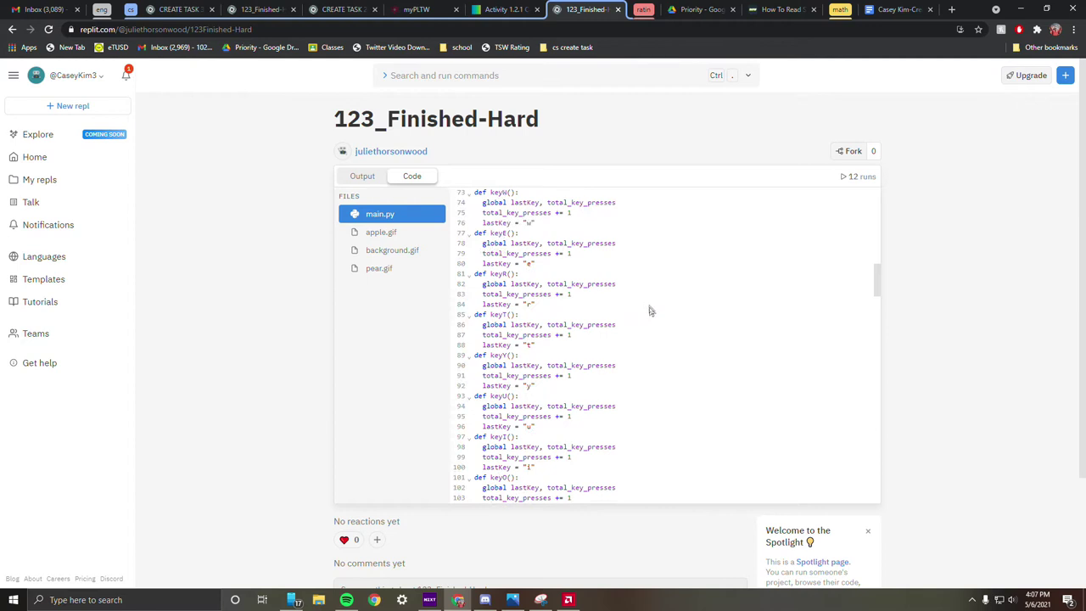
scroll(648, 308, "down", 8)
scroll(655, 308, "down", 6)
scroll(657, 303, "down", 5)
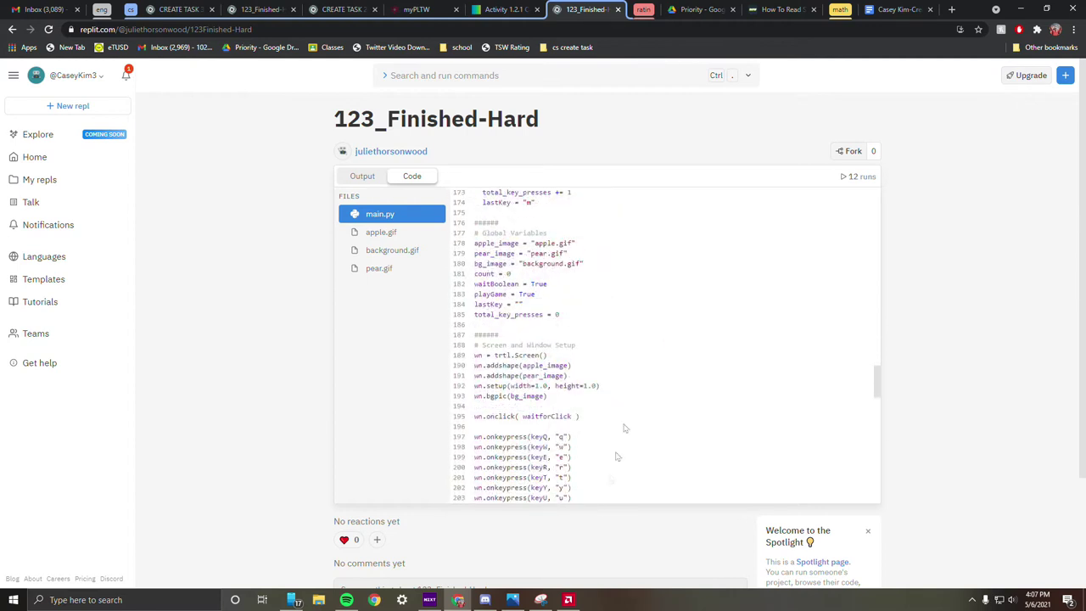
mouse_move(568, 600)
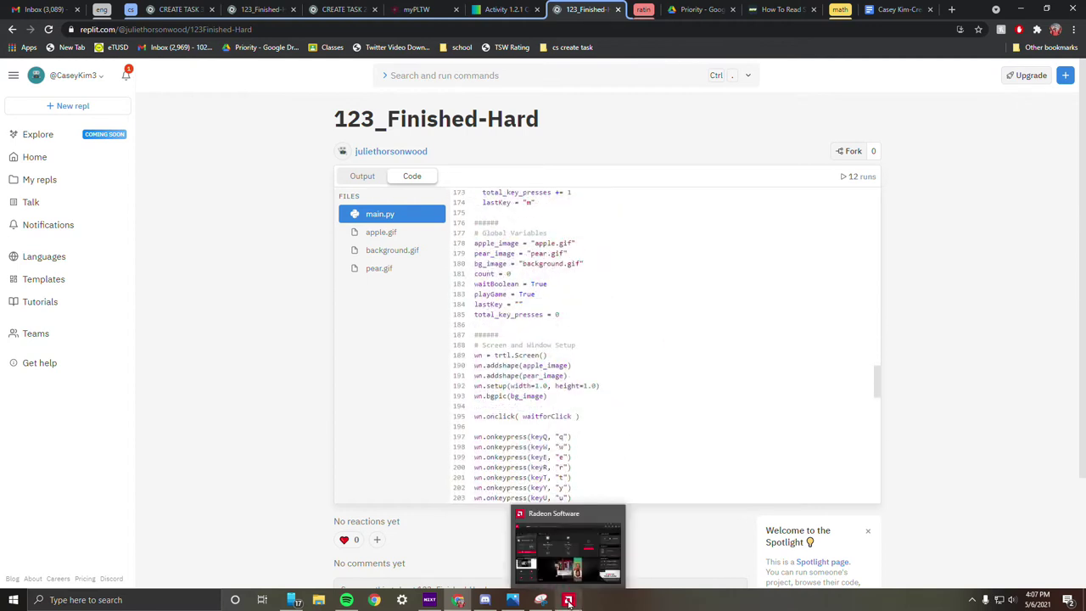
Step: Bring up the Radeon Software window from the taskbar
left_click(569, 600)
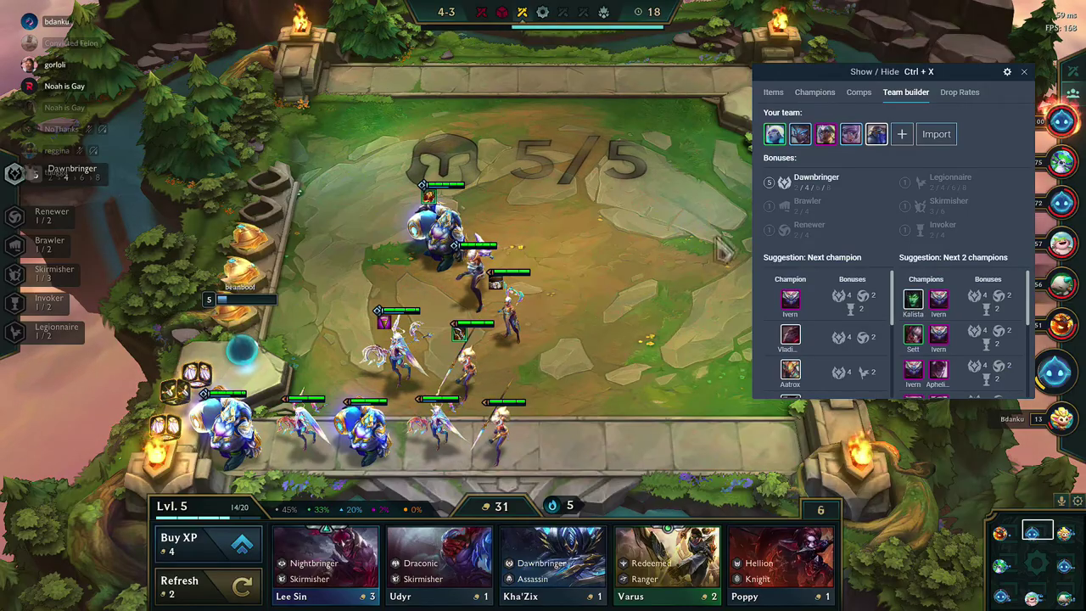
Step: Nudge the team builder overlay left and back up-right, then switch to Chrome
left_click_drag(959, 78, 778, 96)
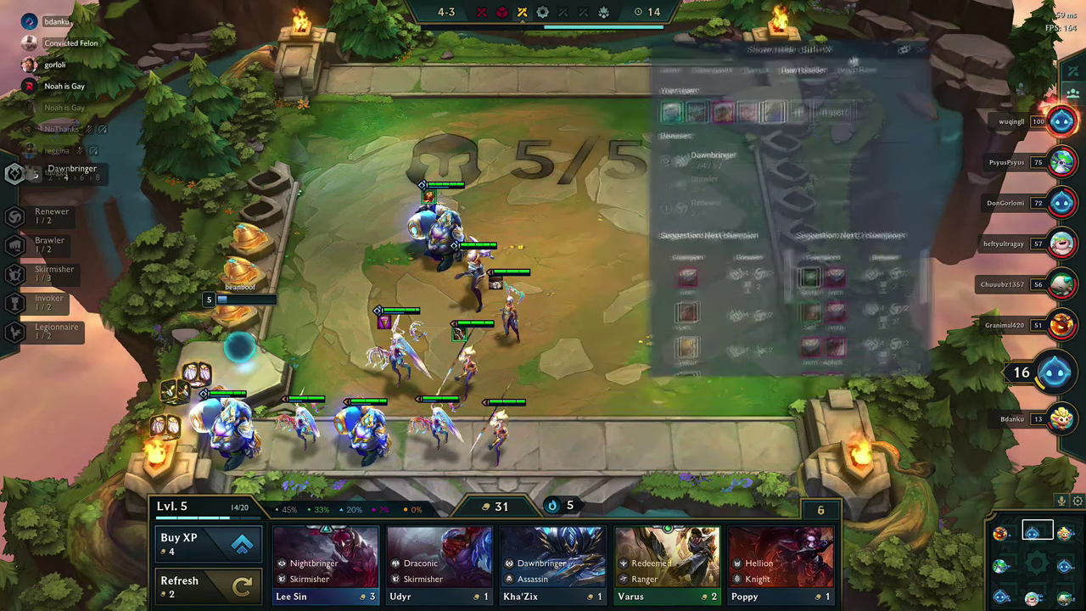
left_click_drag(778, 96, 840, 74)
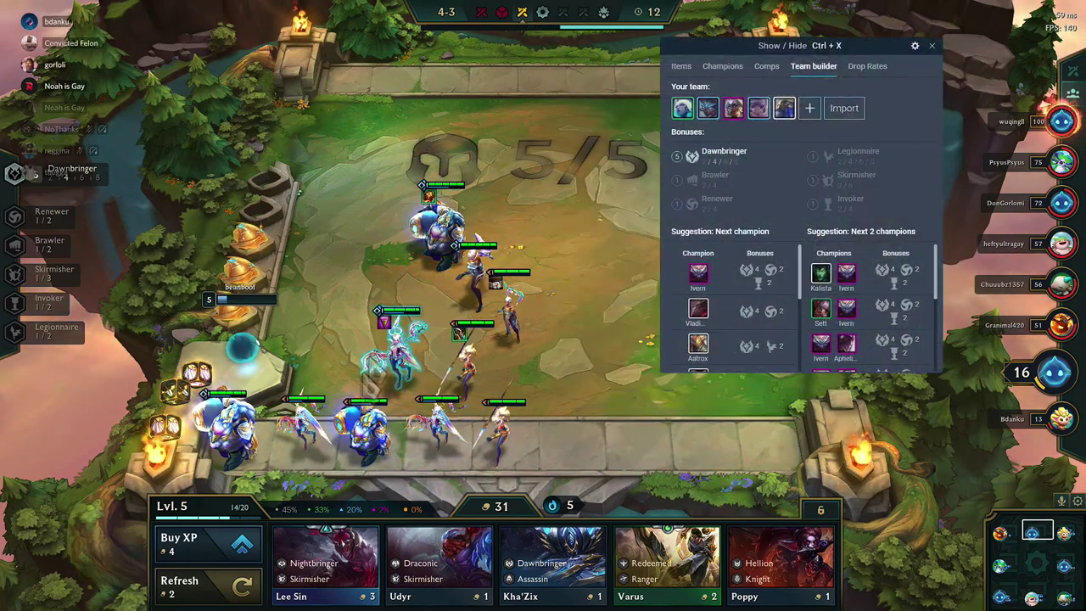
key("alt+Tab")
left_click(931, 11)
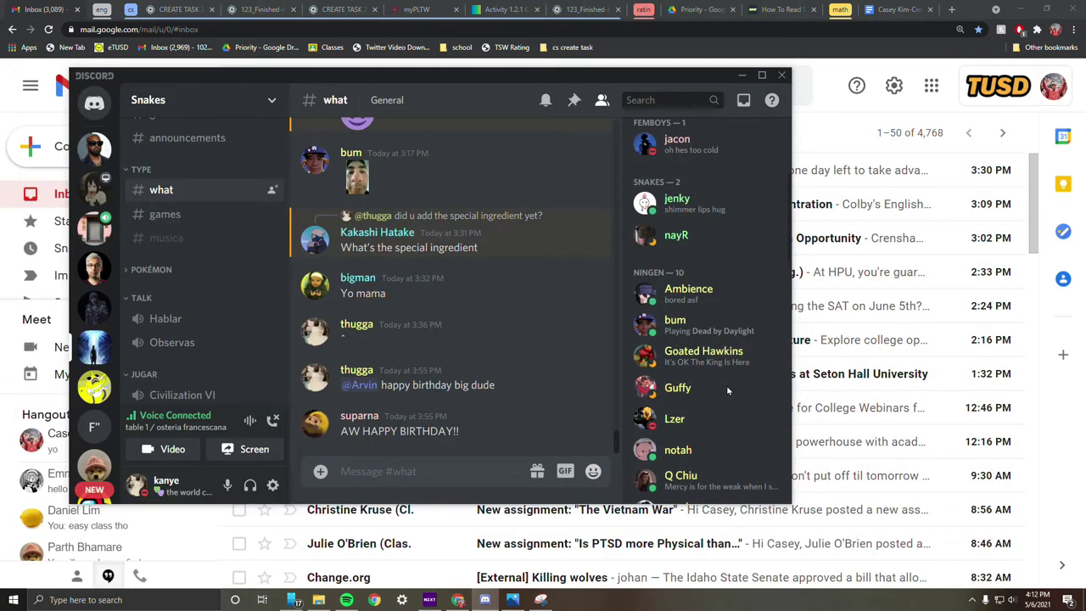
scroll(726, 385, "down", 3)
Step: View a Discord member's profile, then load Twitter's home feed in a new tab
left_click(723, 403)
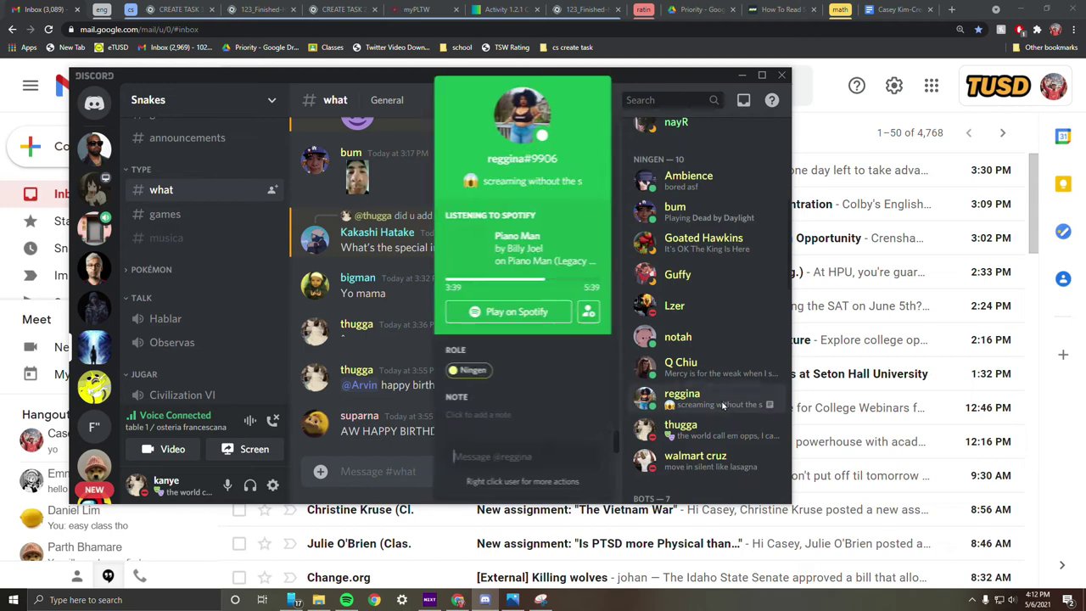
left_click(951, 10)
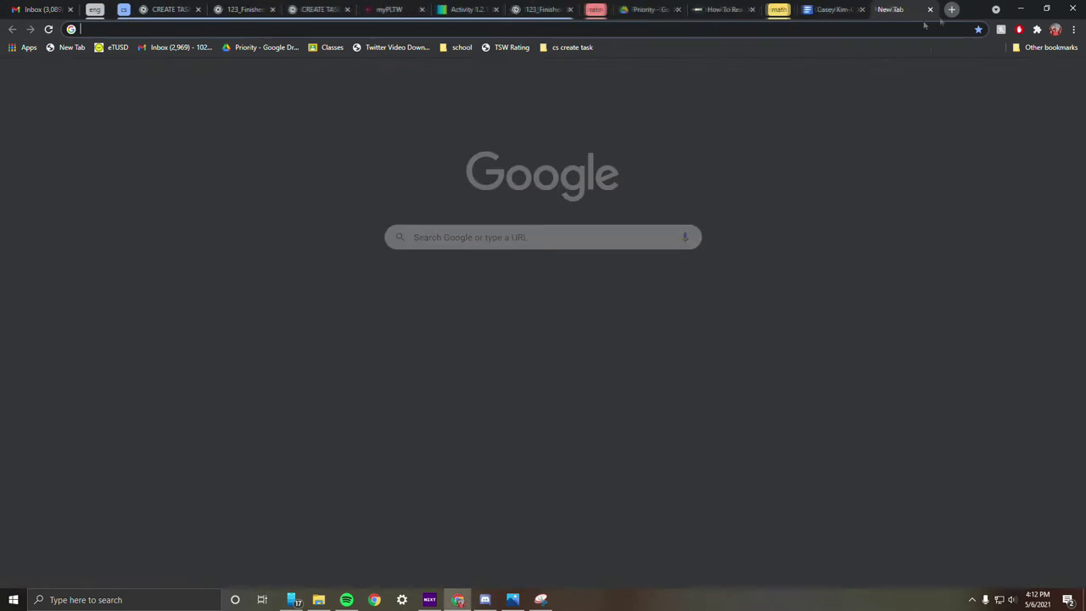
left_click(477, 281)
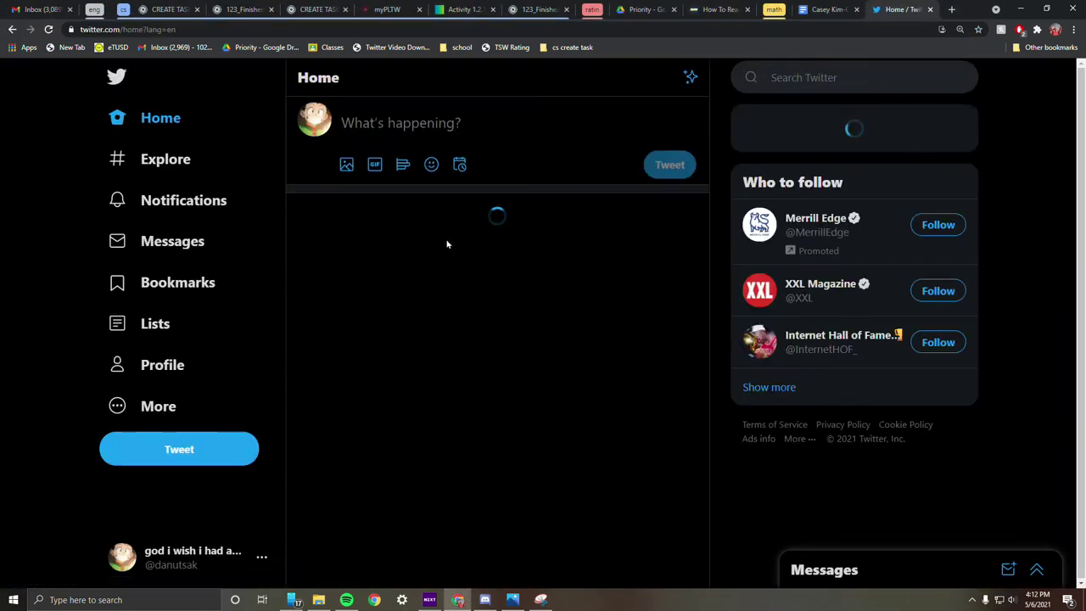
scroll(626, 433, "down", 2)
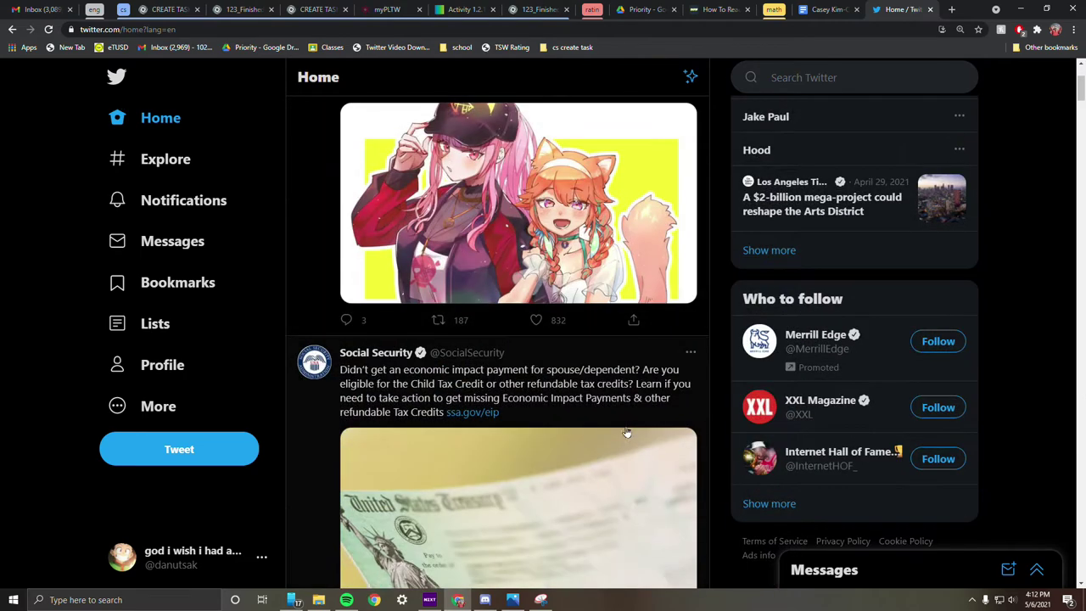
scroll(626, 433, "down", 5)
scroll(577, 373, "down", 2)
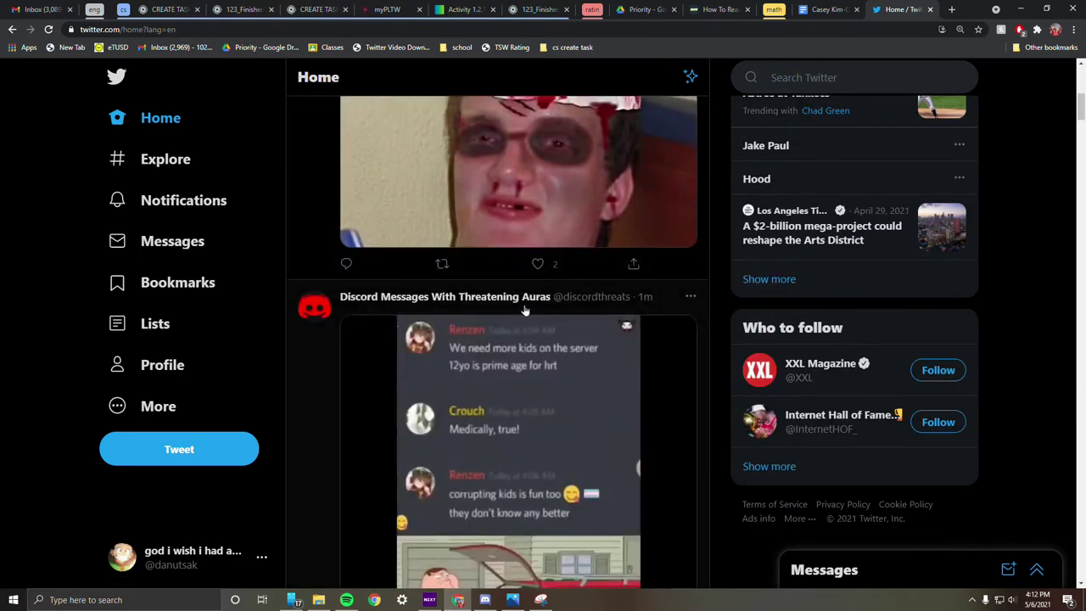
scroll(523, 311, "down", 2)
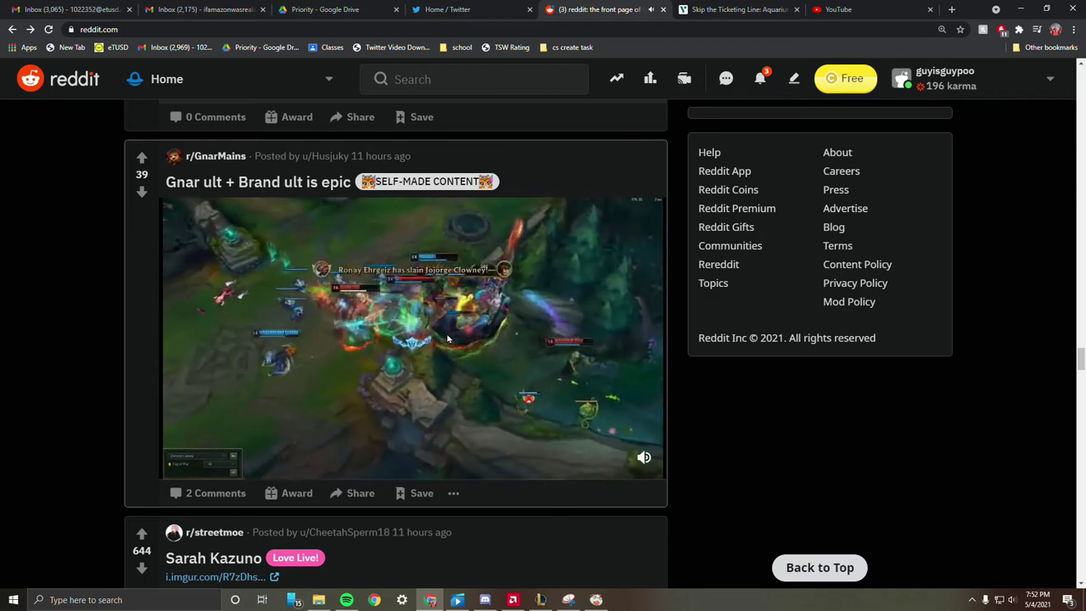
scroll(448, 338, "down", 3)
scroll(424, 398, "down", 1)
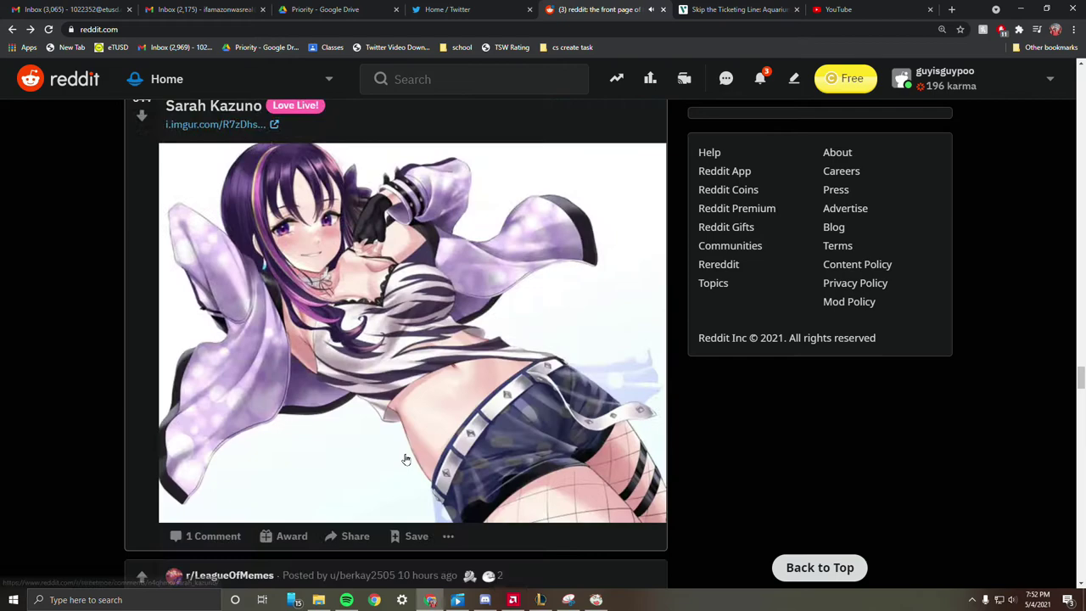
scroll(406, 457, "down", 3)
scroll(406, 457, "down", 2)
scroll(322, 550, "down", 2)
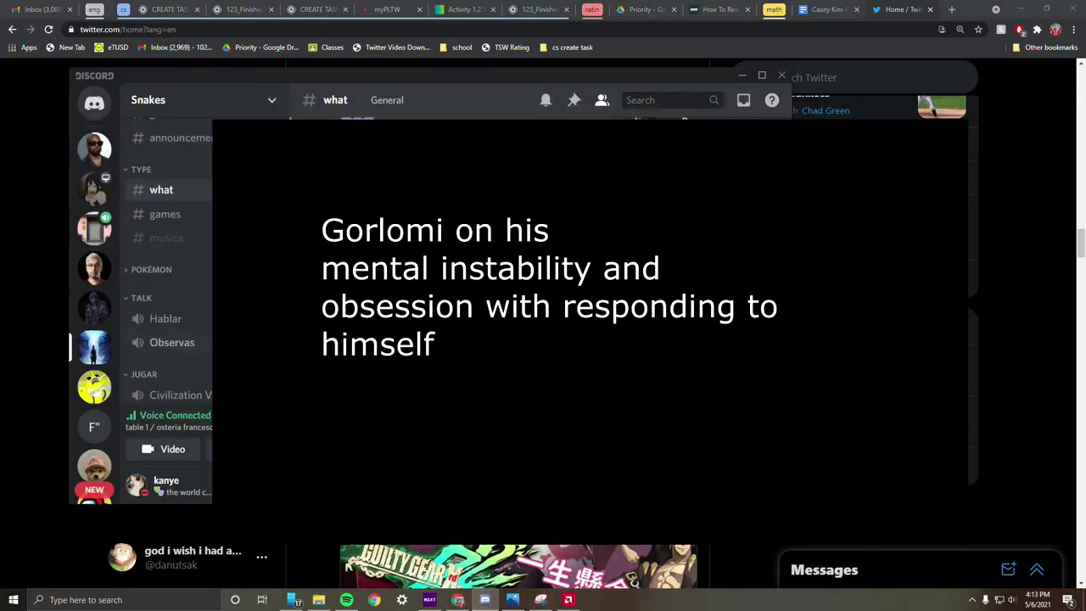
Step: Dismiss the Discord window to return to the Twitter home feed
left_click(1069, 451)
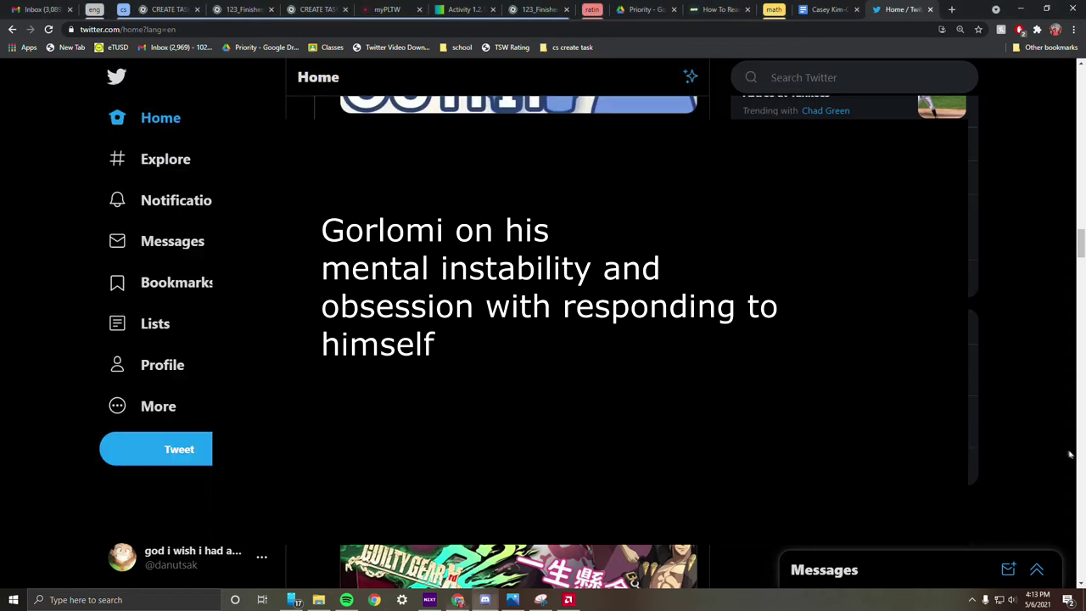
scroll(518, 339, "down", 5)
scroll(517, 339, "down", 5)
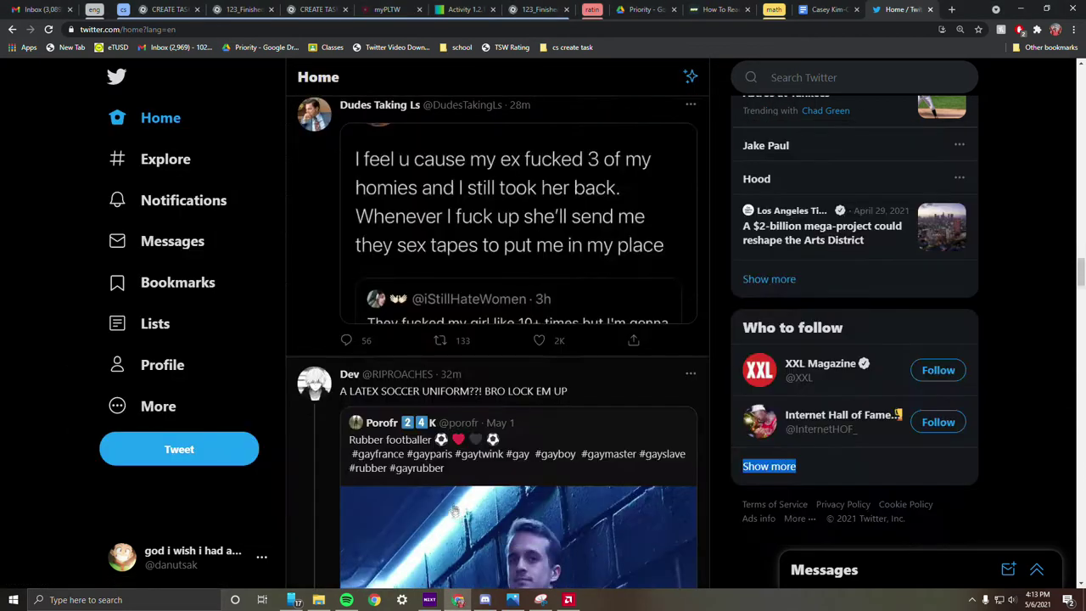
scroll(442, 493, "down", 2)
scroll(434, 483, "down", 2)
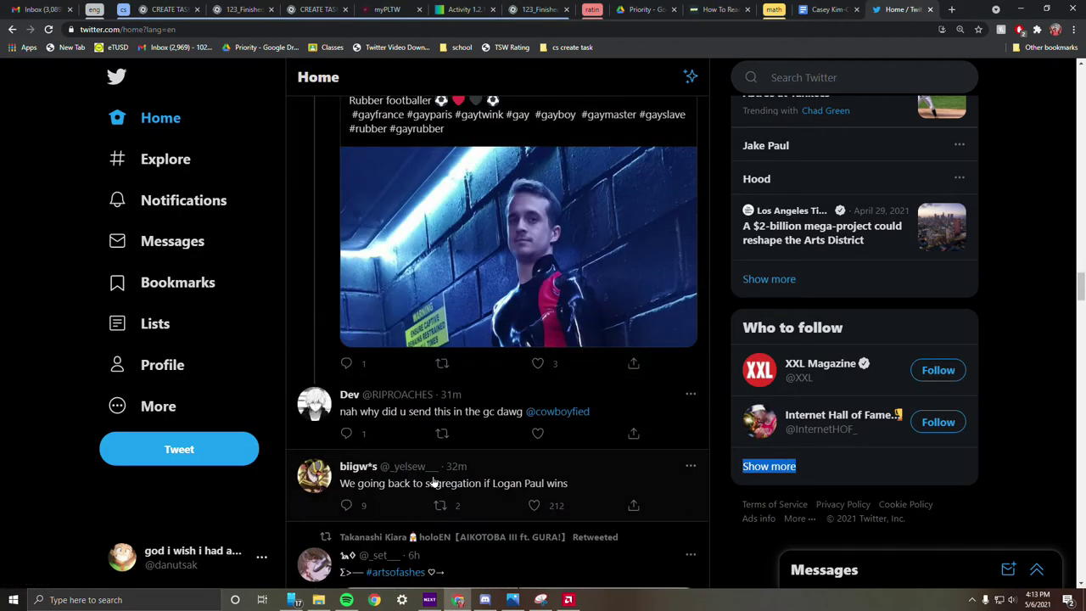